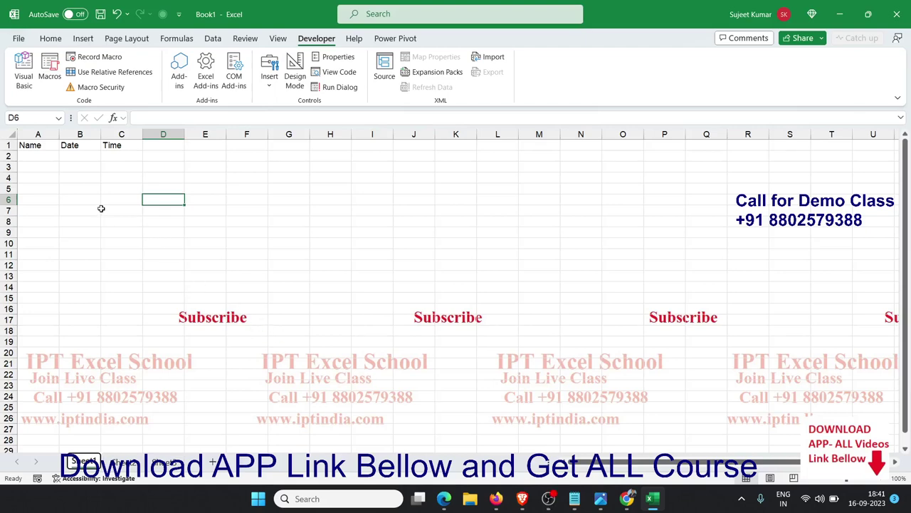
# Open the Visual Basic editor and delete all existing code in Sheet1's module
pyautogui.click(33, 161)
pyautogui.scroll(1, 36, 163)
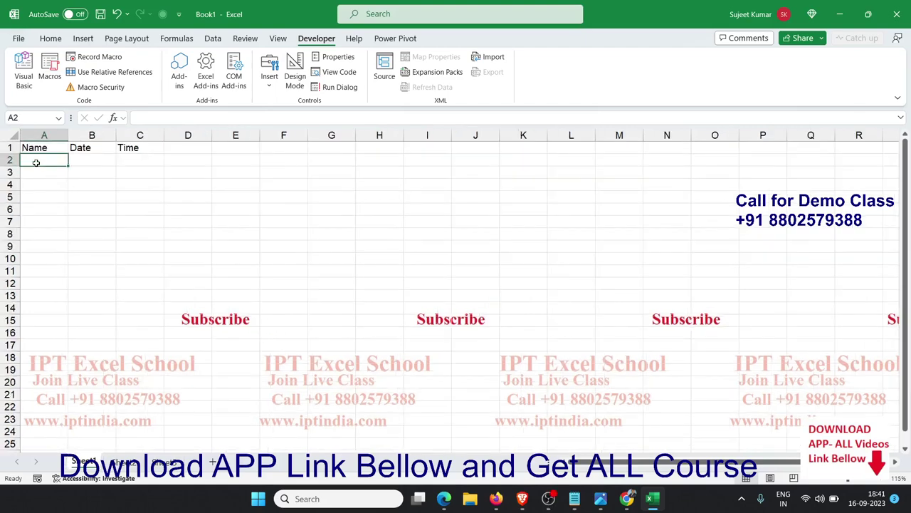
pyautogui.click(88, 166)
pyautogui.click(143, 164)
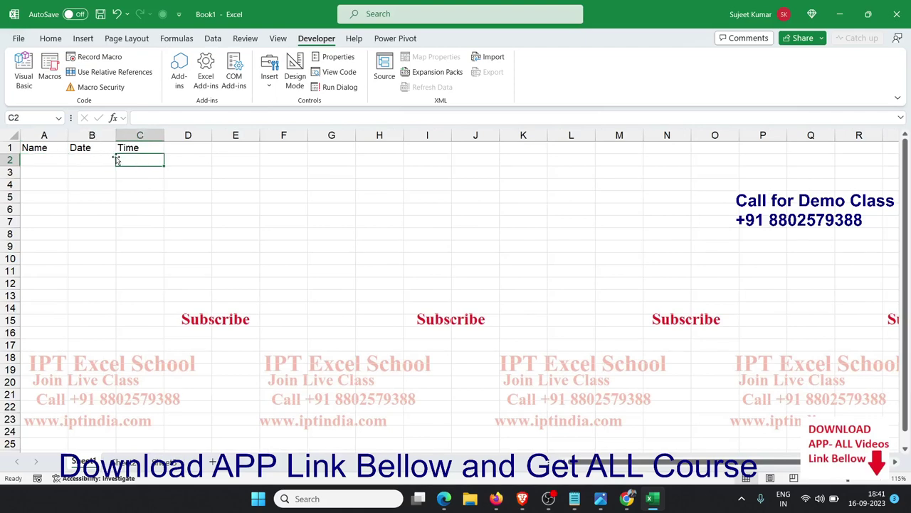
pyautogui.click(54, 161)
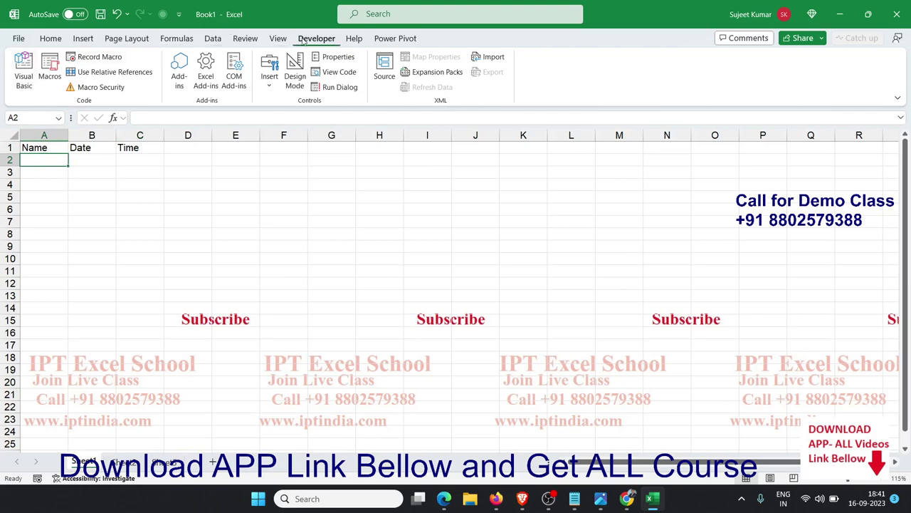
pyautogui.click(23, 71)
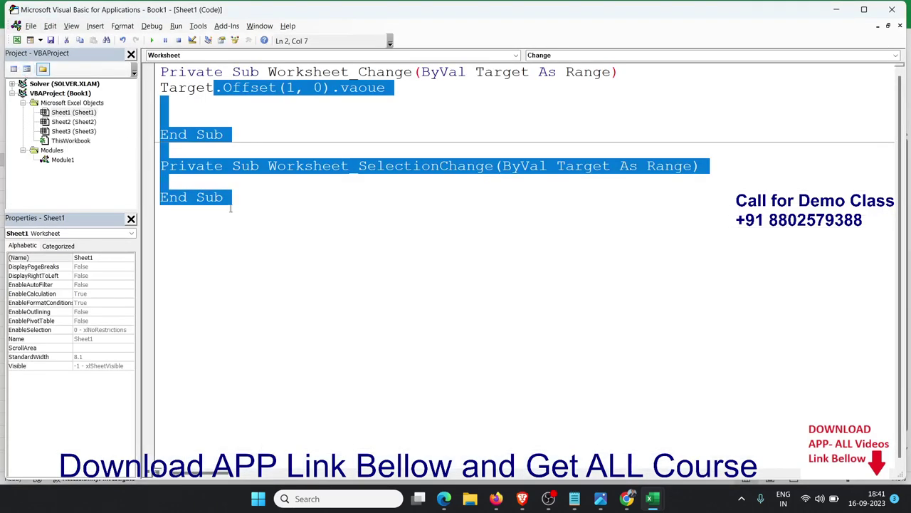
pyautogui.moveTo(232, 199)
pyautogui.mouseDown()
pyautogui.moveTo(164, 134)
pyautogui.moveTo(83, 3)
pyautogui.mouseUp()
pyautogui.press('Delete')
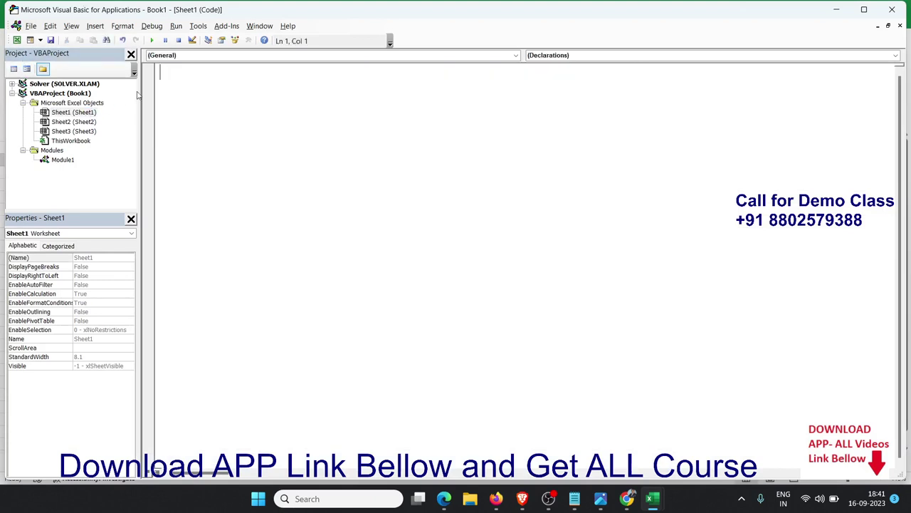
# Insert a Worksheet_Change event procedure and delete the generated SelectionChange stub
pyautogui.click(181, 59)
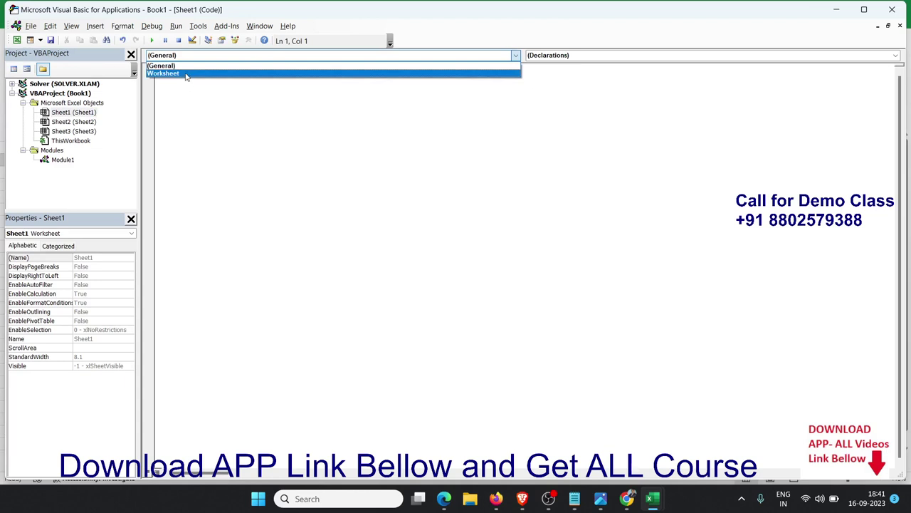
pyautogui.click(185, 73)
pyautogui.click(539, 56)
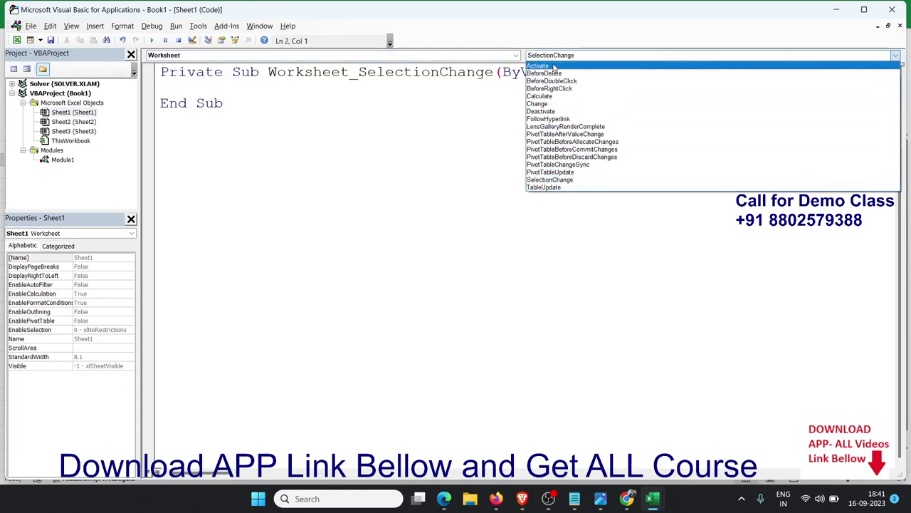
pyautogui.click(561, 104)
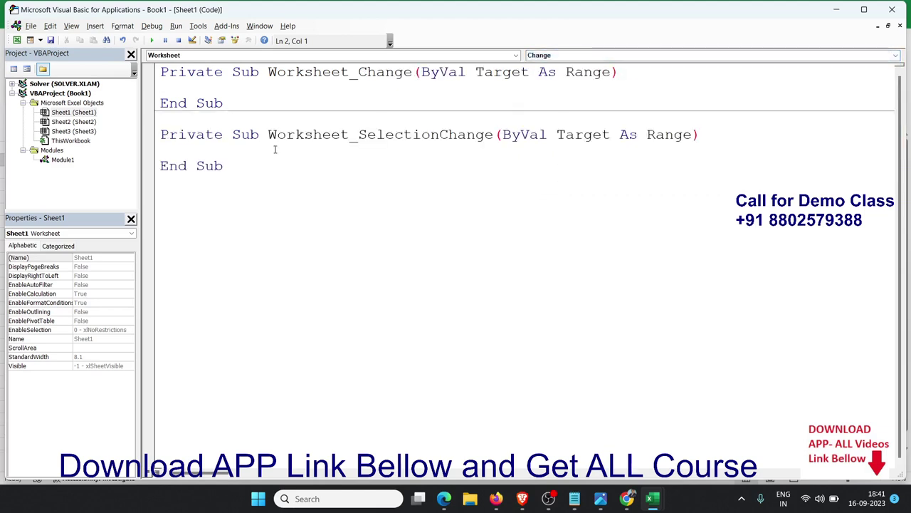
pyautogui.moveTo(223, 166); pyautogui.dragTo(162, 135)
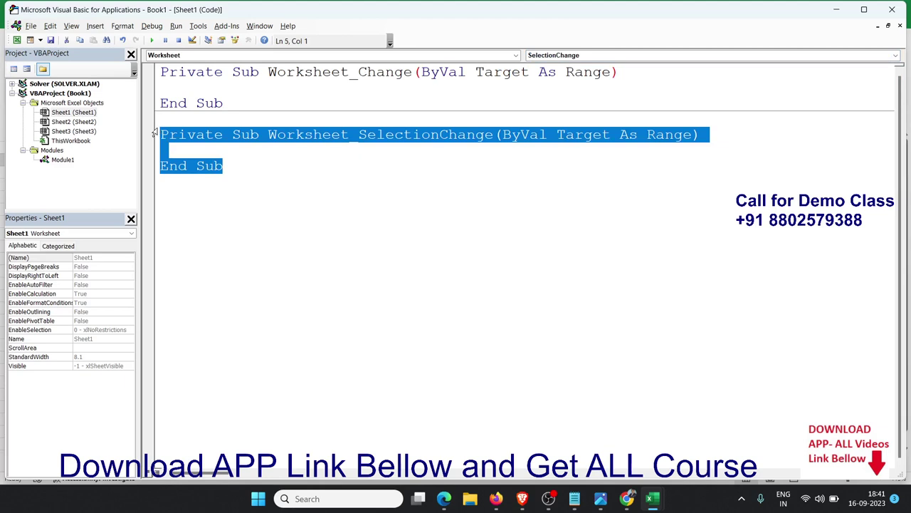
pyautogui.press('Delete')
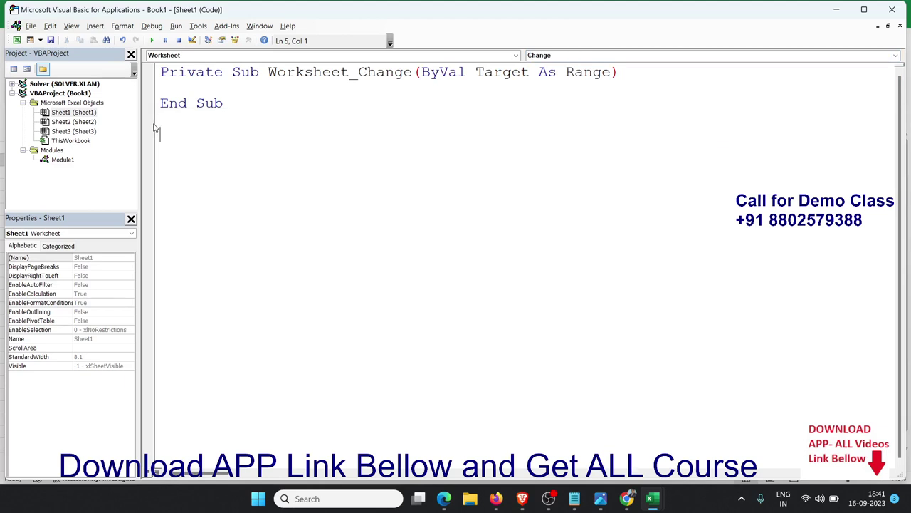
pyautogui.click(168, 92)
# Add Application.EnableEvents = False as the first line of Worksheet_Change
pyautogui.press('Return')
pyautogui.press('Return')
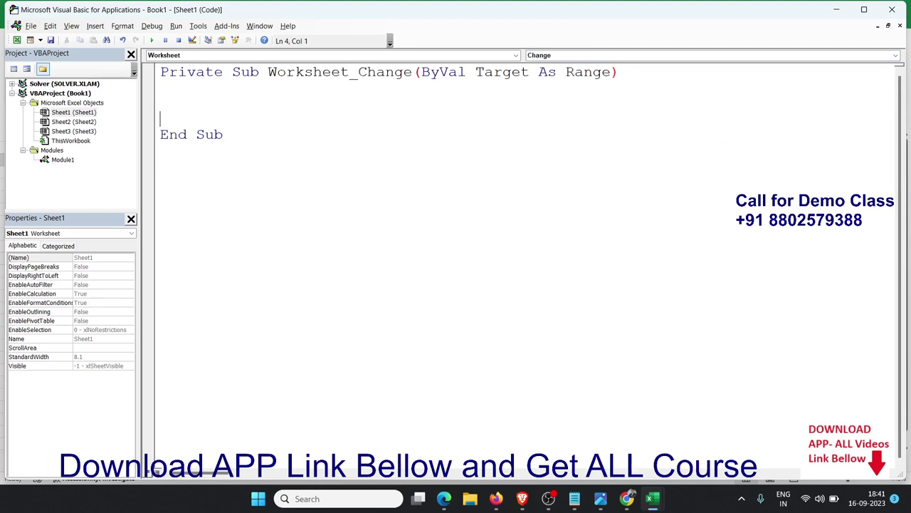
pyautogui.press('Up')
pyautogui.press('Up')
pyautogui.write('app')
pyautogui.write('li')
pyautogui.write('ca')
pyautogui.write('tion')
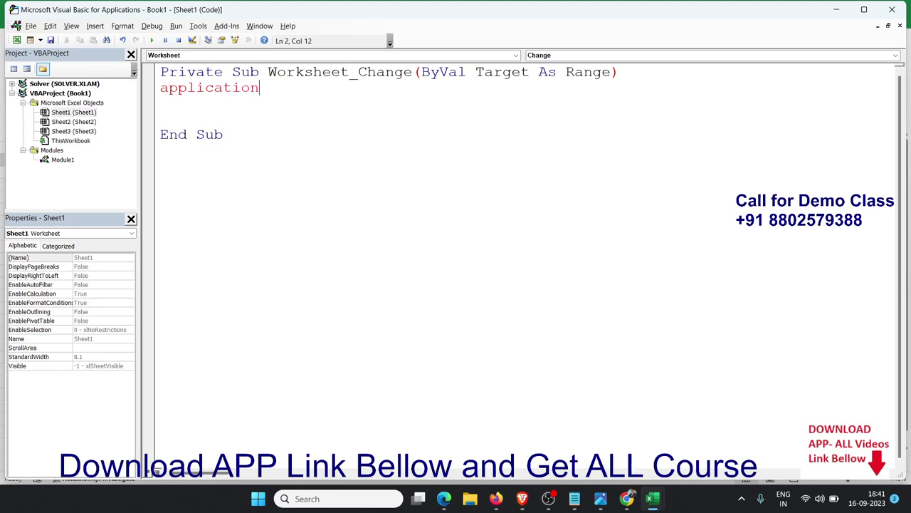
pyautogui.write('.en')
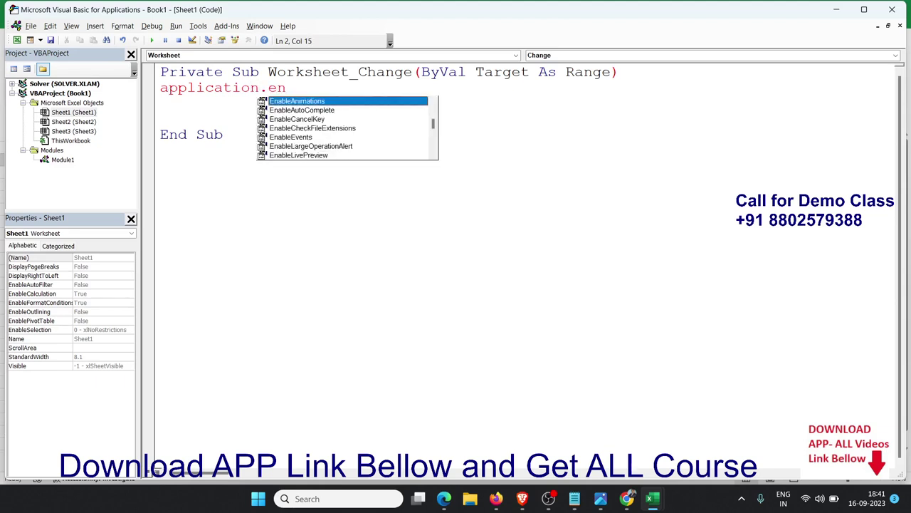
pyautogui.press('Down')
pyautogui.press('Down')
pyautogui.press('Down')
pyautogui.press('Tab')
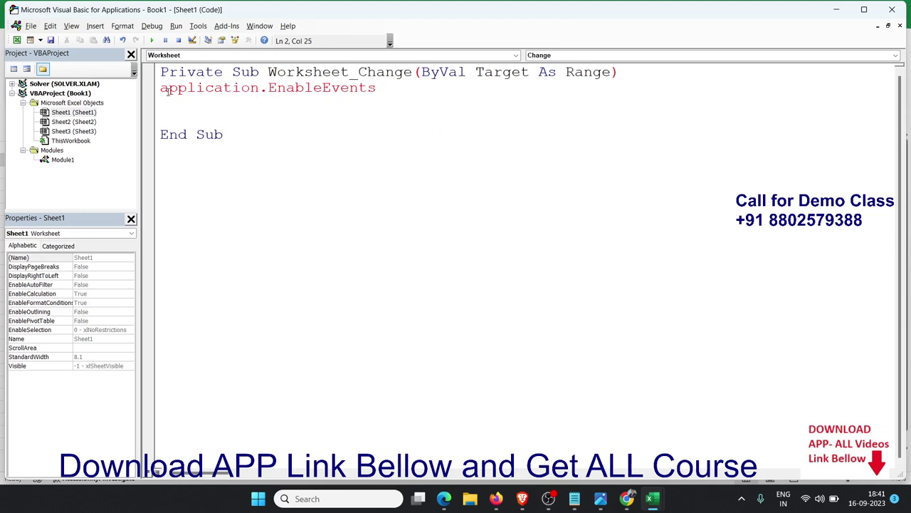
pyautogui.write('=fal')
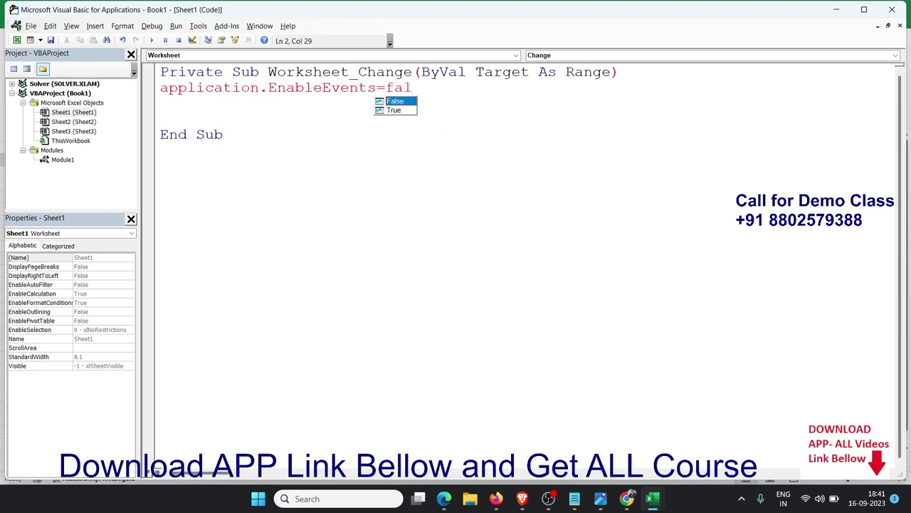
pyautogui.press('Return')
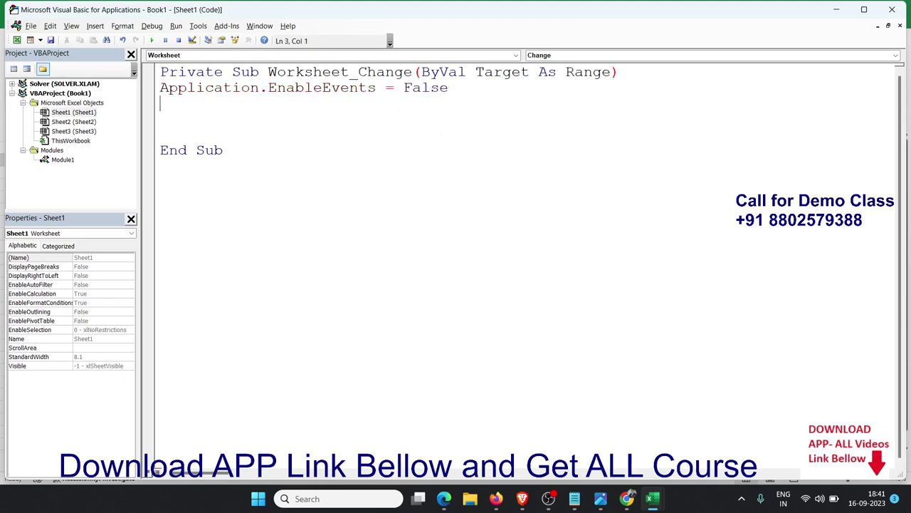
# Add the line Target.Offset(0,1).Value = Date
pyautogui.write('target')
pyautogui.write('.')
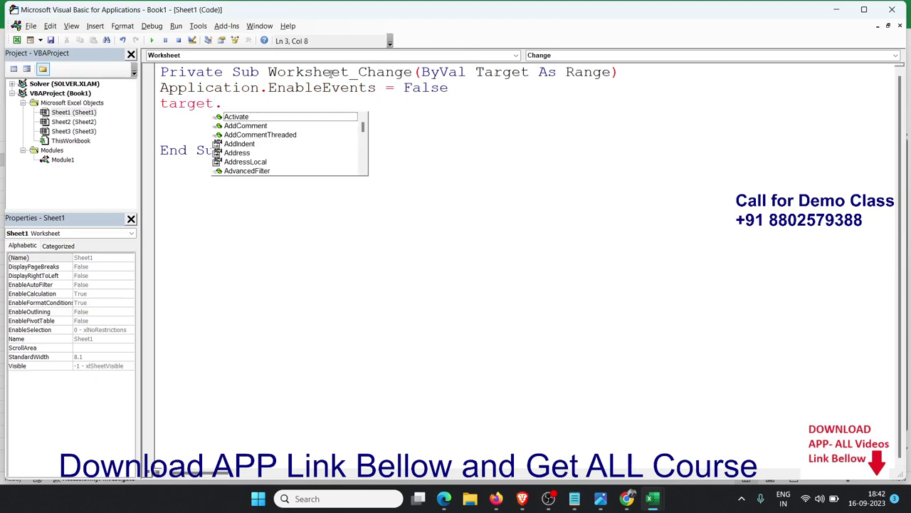
pyautogui.write('of')
pyautogui.press('Tab')
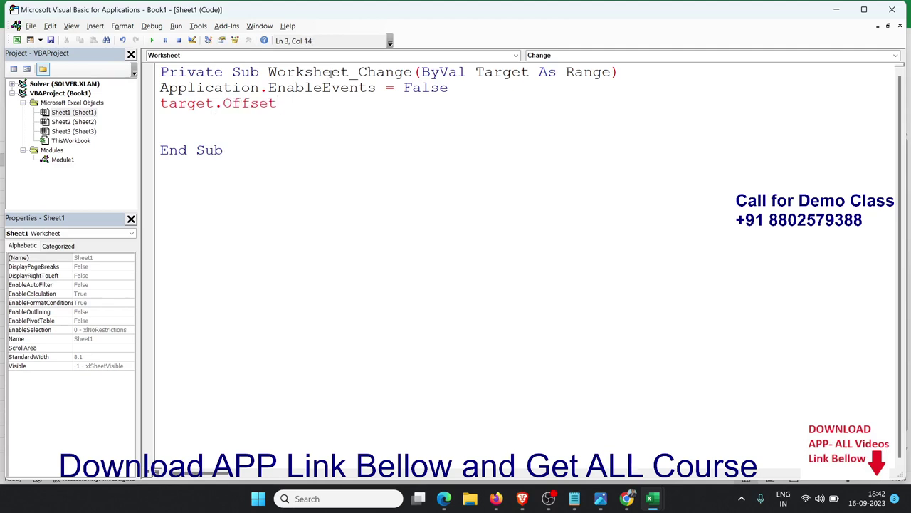
pyautogui.write('(0,1')
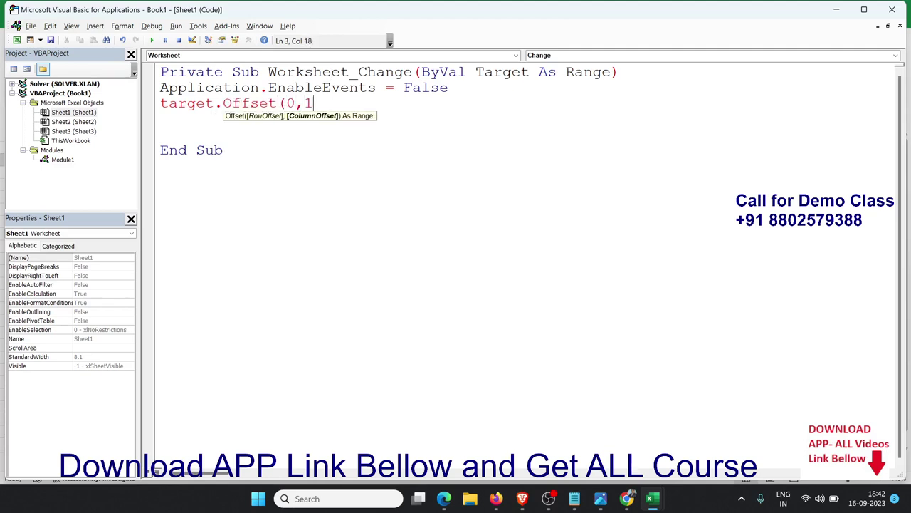
pyautogui.write(').')
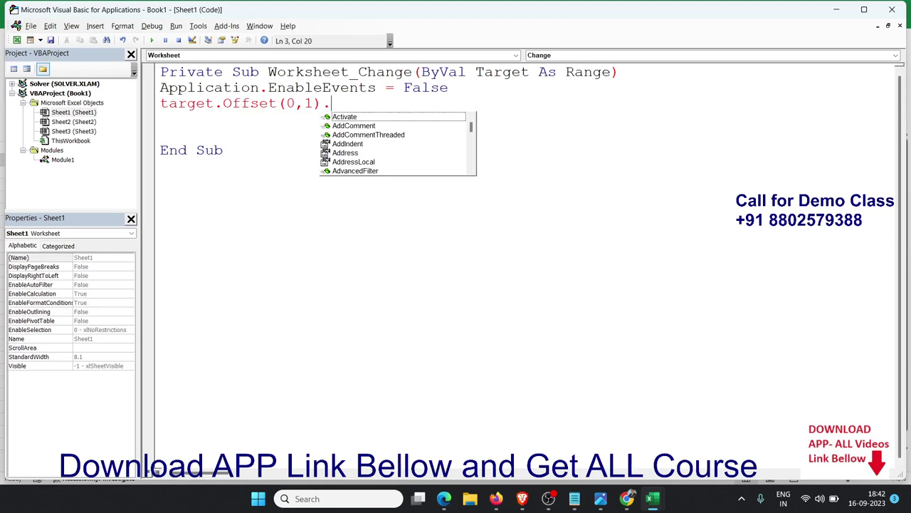
pyautogui.write('va')
pyautogui.press('Down')
pyautogui.press('Tab')
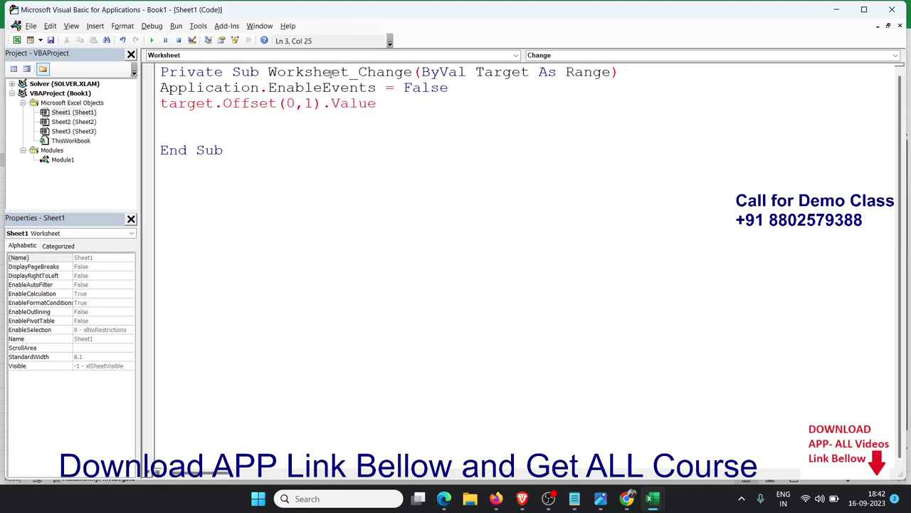
pyautogui.write('=date')
pyautogui.press('Return')
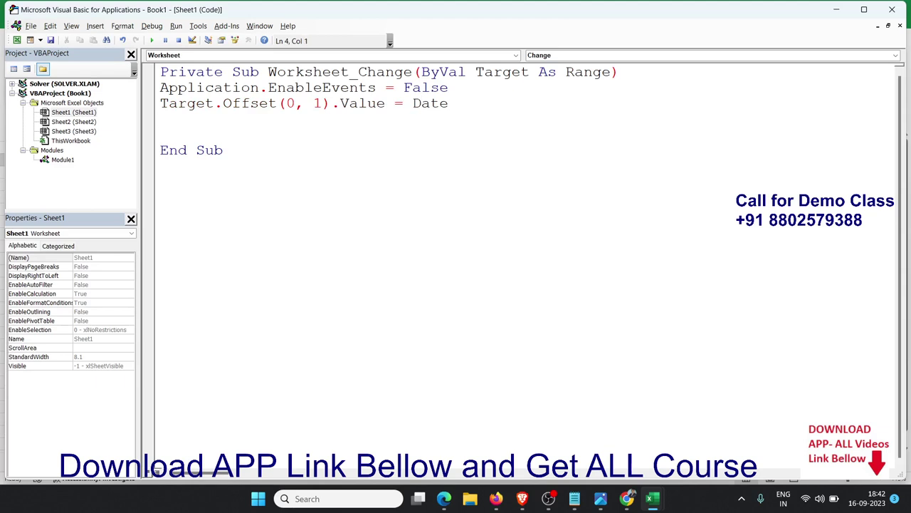
# Add the line Target.Offset(0,2).Value = Time
pyautogui.write('tar')
pyautogui.write('get')
pyautogui.write('.of')
pyautogui.press('Tab')
pyautogui.write('(')
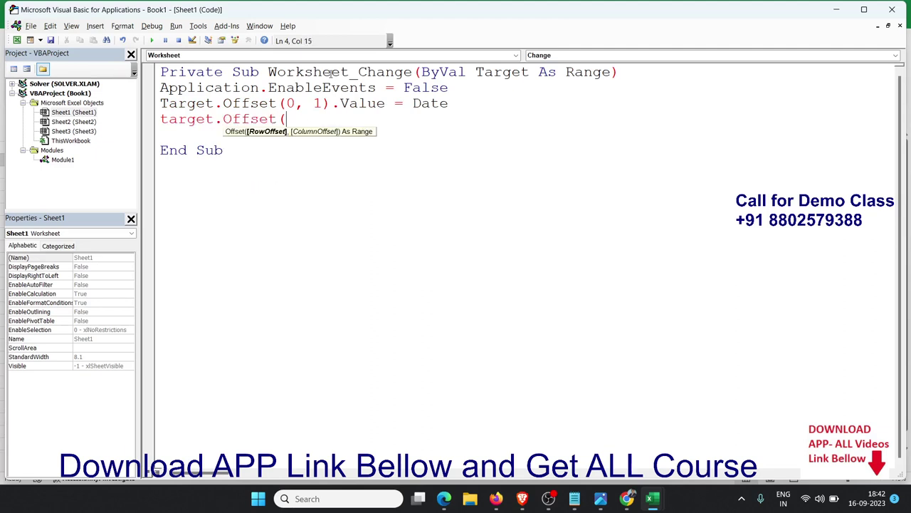
pyautogui.write('0')
pyautogui.write(',2,')
pyautogui.press('BackSpace')
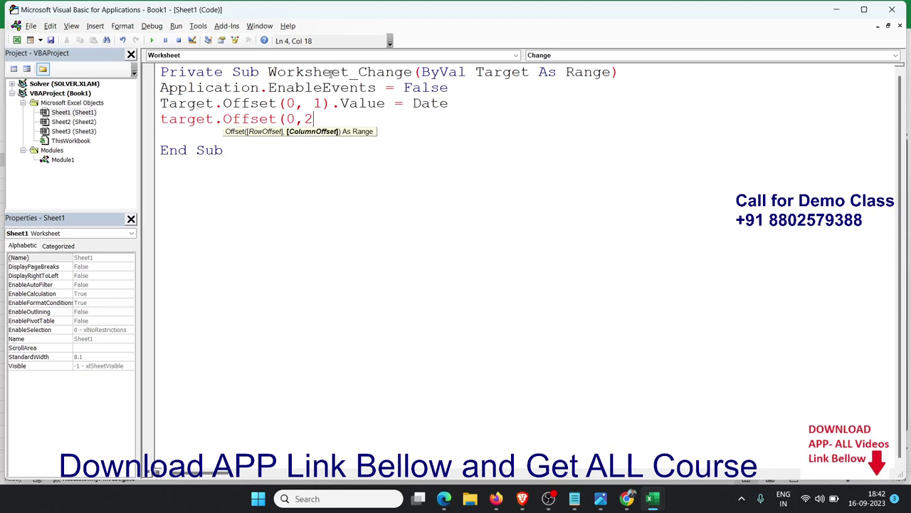
pyautogui.write(').v')
pyautogui.press('Down')
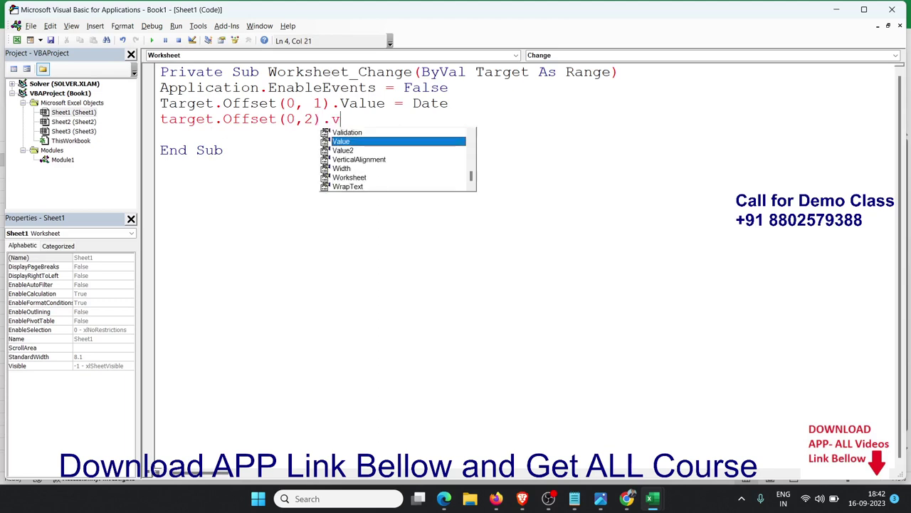
pyautogui.press('Tab')
pyautogui.write('=ti')
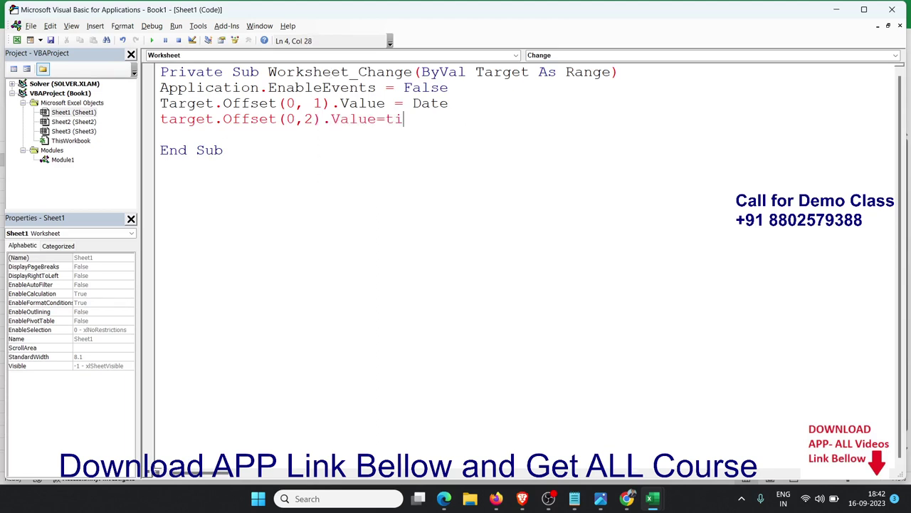
pyautogui.write('me')
pyautogui.press('Return')
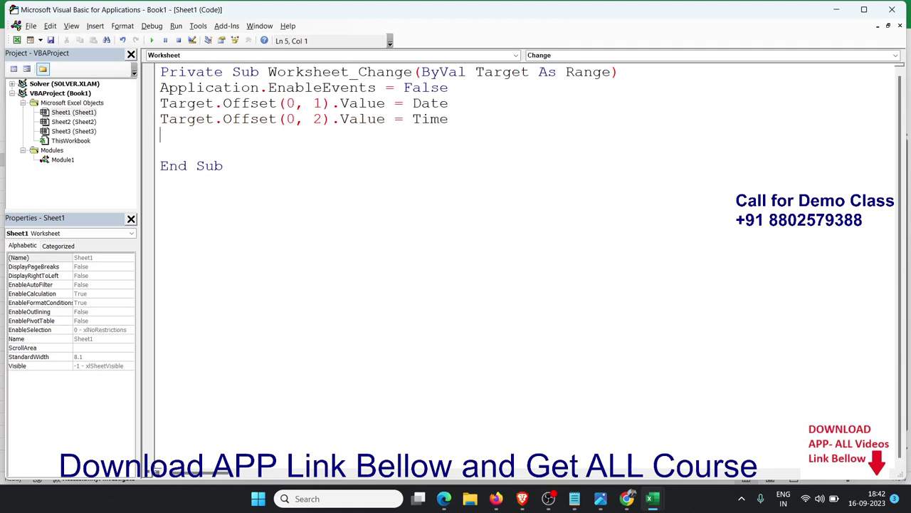
# Copy the EnableEvents = False line below the Time line, then return to Excel
pyautogui.press('Up')
pyautogui.press('Up')
pyautogui.press('Up')
pyautogui.hotkey('shift', 'Down')
pyautogui.hotkey('ctrl', 'c')
pyautogui.press('Down')
pyautogui.press('Down')
pyautogui.press('Down')
pyautogui.hotkey('ctrl', 'v')
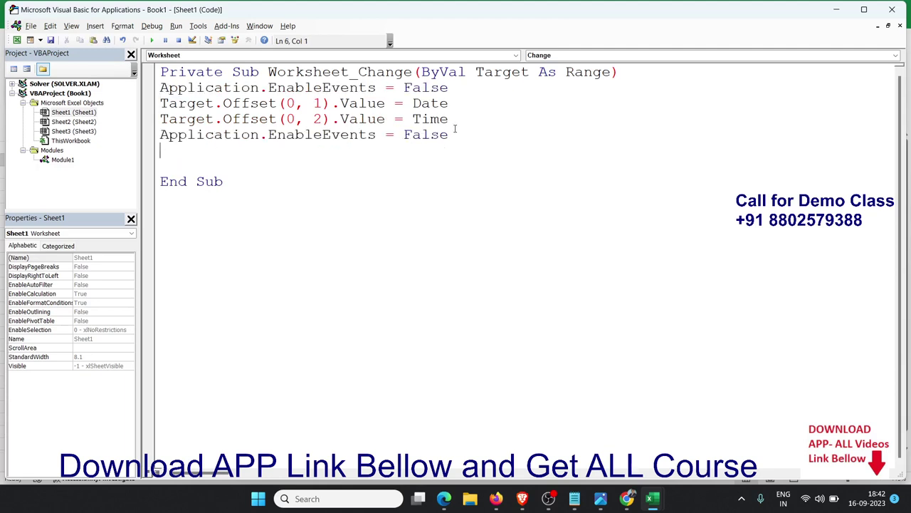
pyautogui.doubleClick(436, 136)
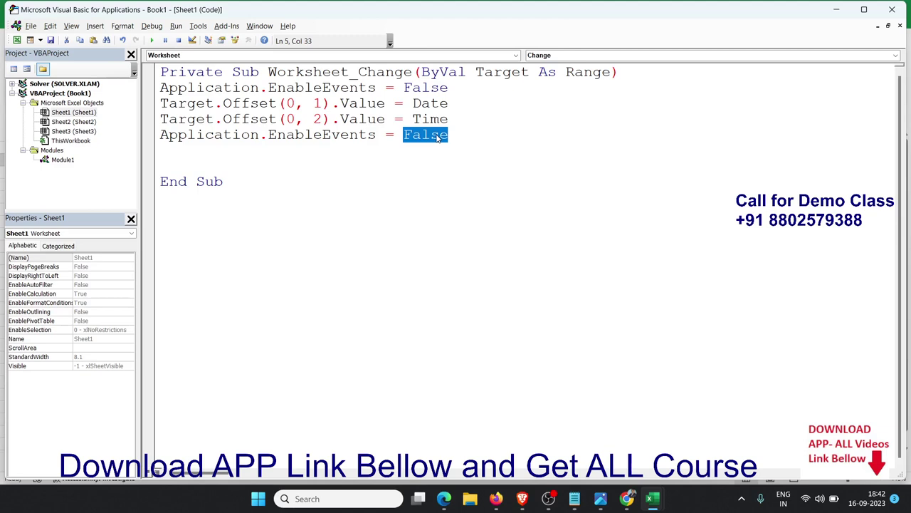
pyautogui.write('tim')
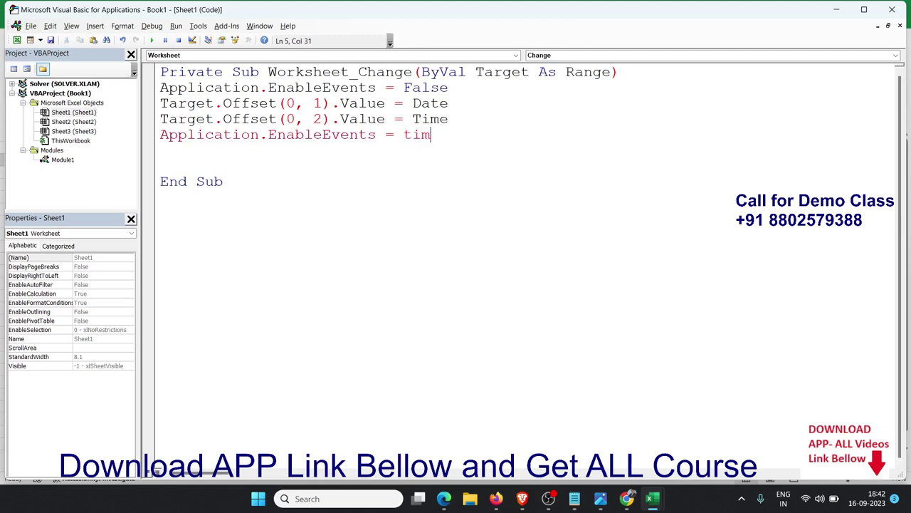
pyautogui.write('e')
pyautogui.press('BackSpace')
pyautogui.press('BackSpace')
pyautogui.press('BackSpace')
pyautogui.press('BackSpace')
pyautogui.write('false')
pyautogui.press('Return')
pyautogui.hotkey('alt', 'F11')
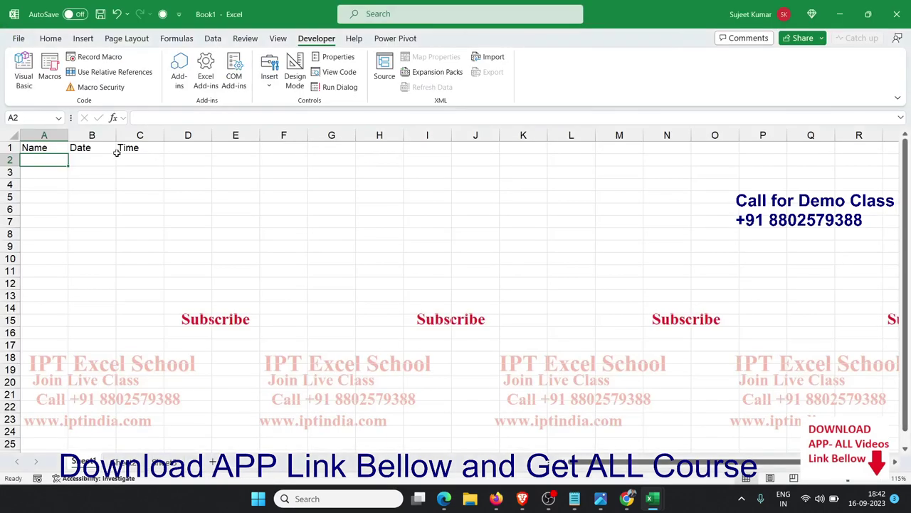
# Enter Puja in A2 and Om in A3, autofitting columns B and C
pyautogui.write('Puja')
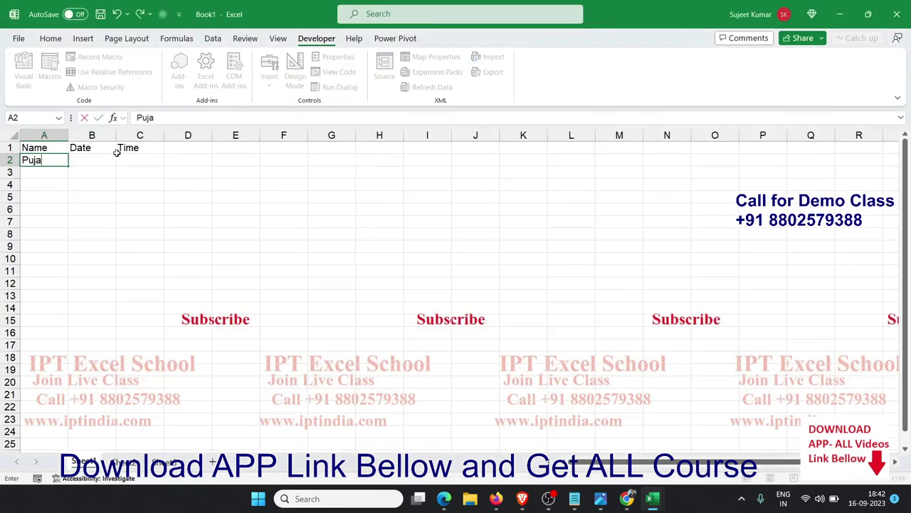
pyautogui.press('Return')
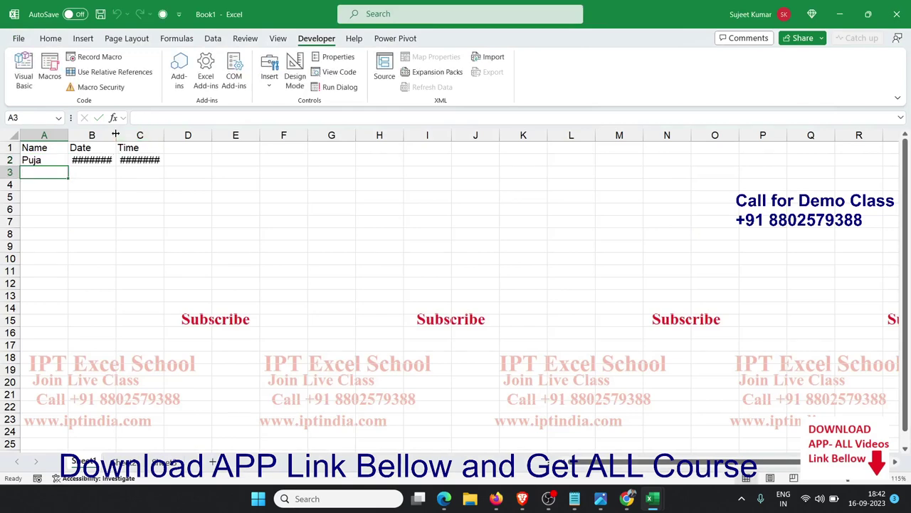
pyautogui.doubleClick(116, 135)
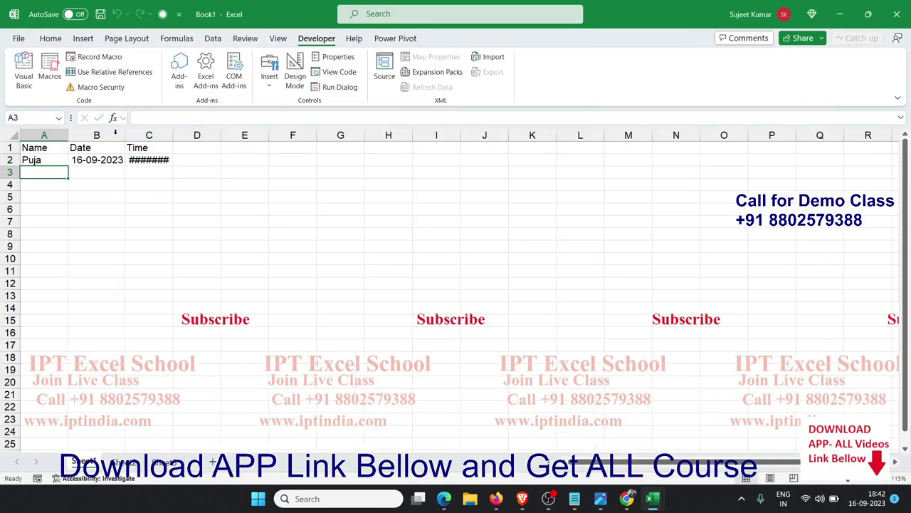
pyautogui.doubleClick(173, 135)
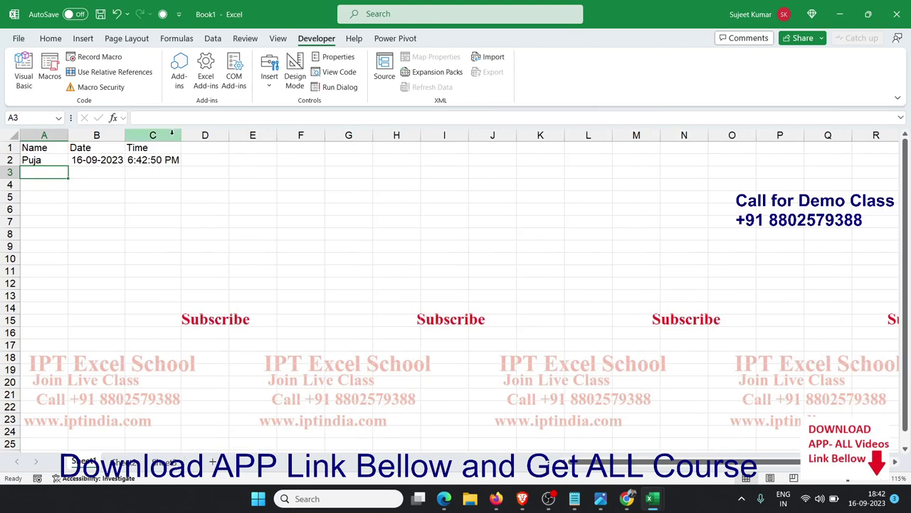
pyautogui.write('Om')
pyautogui.press('Return')
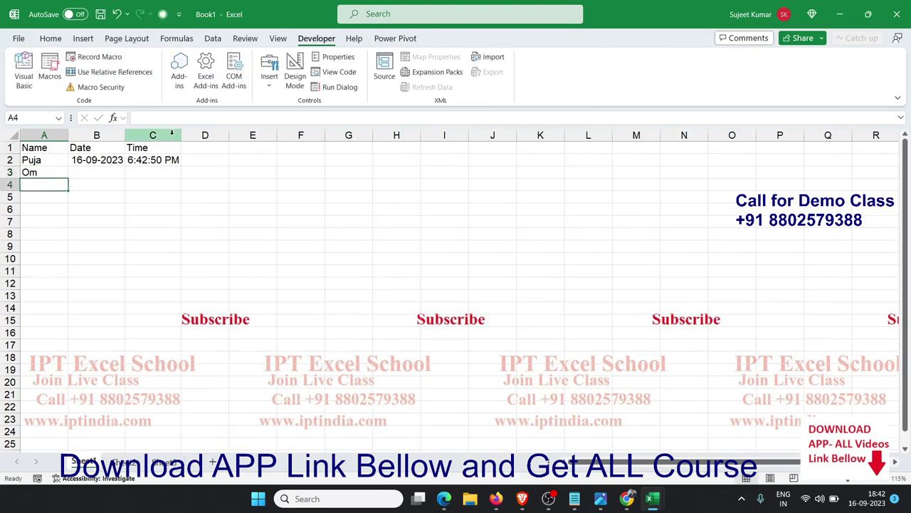
pyautogui.press('Up')
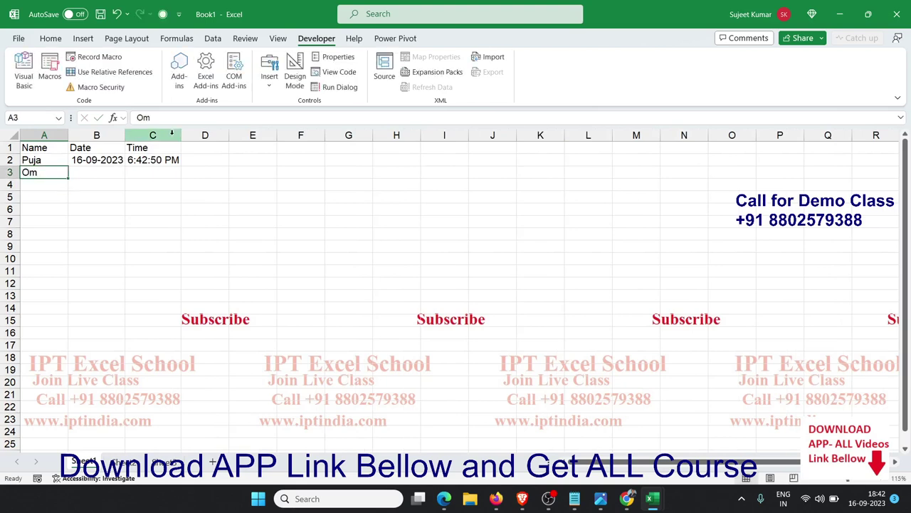
pyautogui.press('Down')
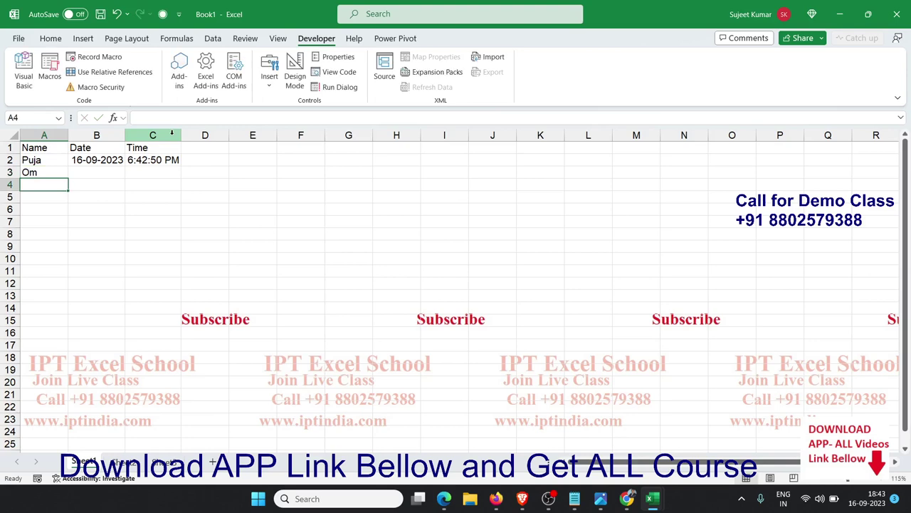
pyautogui.hotkey('alt', 'F11')
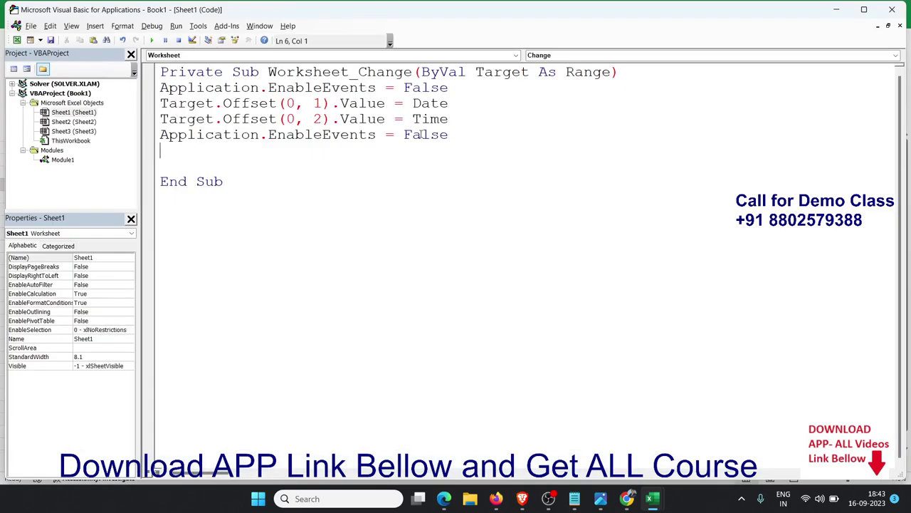
# Change the final Application.EnableEvents line from False to True
pyautogui.doubleClick(421, 135)
pyautogui.write('t')
pyautogui.write('rue')
pyautogui.click(415, 158)
pyautogui.click(122, 27)
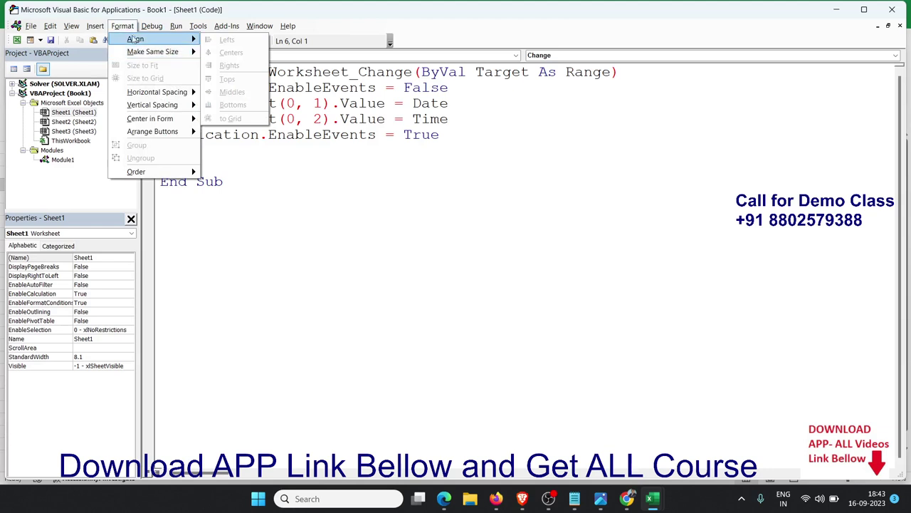
pyautogui.moveTo(105, 28)
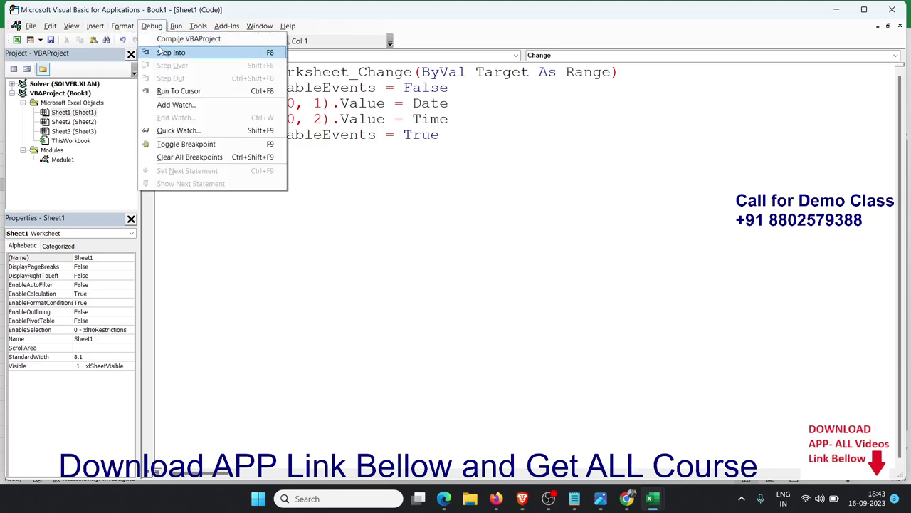
pyautogui.press('Escape')
pyautogui.click(151, 27)
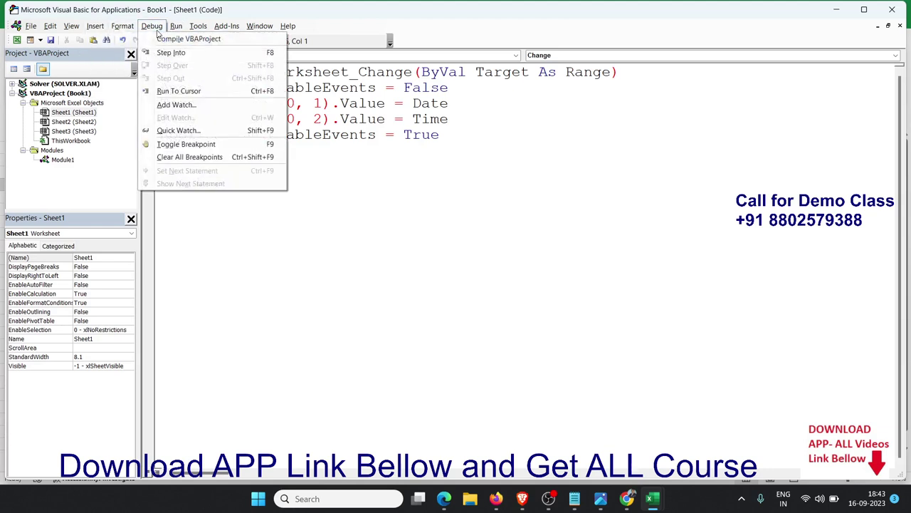
pyautogui.click(342, 135)
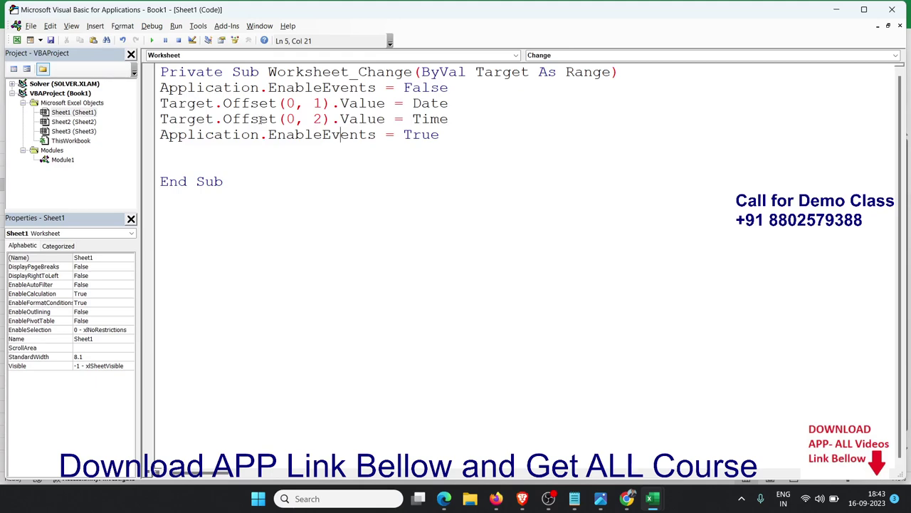
# Retype OM in A3 to test the macro, then go back to the code
pyautogui.hotkey('alt', 'F11')
pyautogui.press('Up')
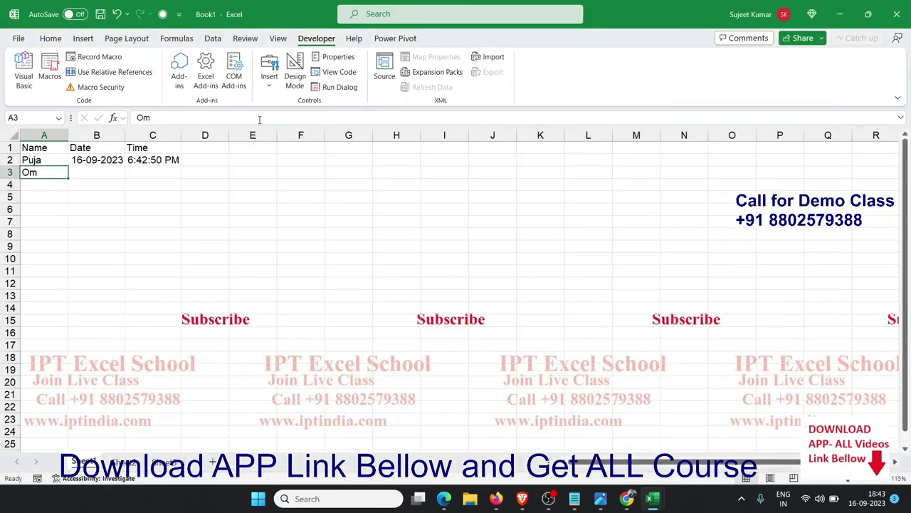
pyautogui.write('OM')
pyautogui.press('Return')
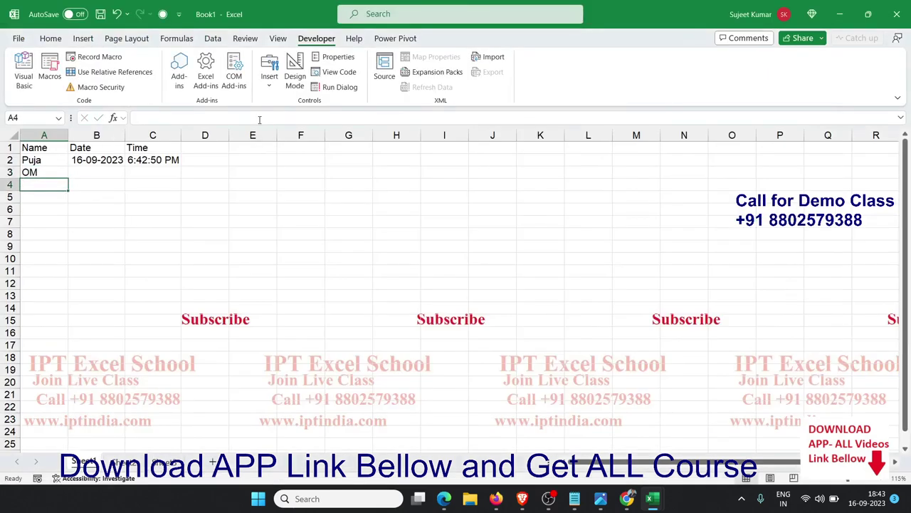
pyautogui.hotkey('alt', 'F11')
pyautogui.click(250, 119)
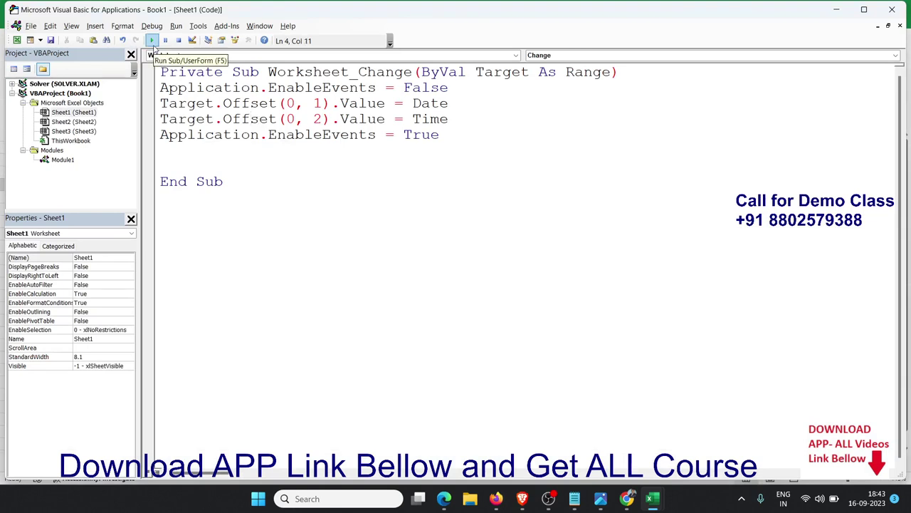
# Create an rr macro containing Application.EnableEvents = True and run it
pyautogui.click(152, 41)
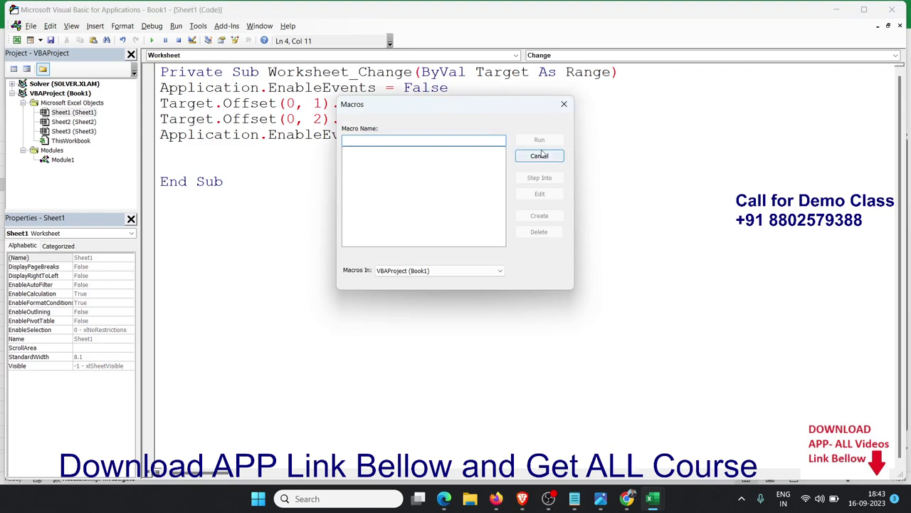
pyautogui.click(539, 155)
pyautogui.click(159, 135)
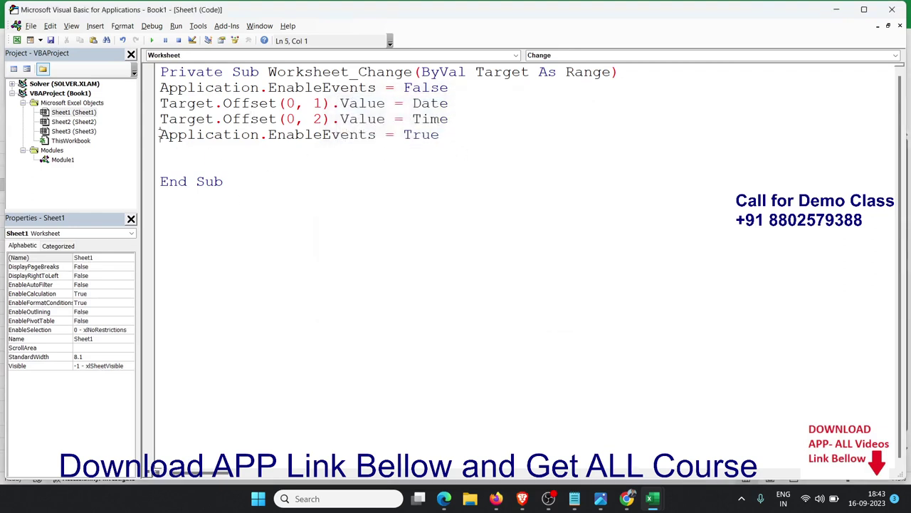
pyautogui.moveTo(159, 135); pyautogui.dragTo(180, 148)
pyautogui.click(191, 211)
pyautogui.write('sub rr')
pyautogui.write('(')
pyautogui.press('Return')
pyautogui.hotkey('ctrl', 'v')
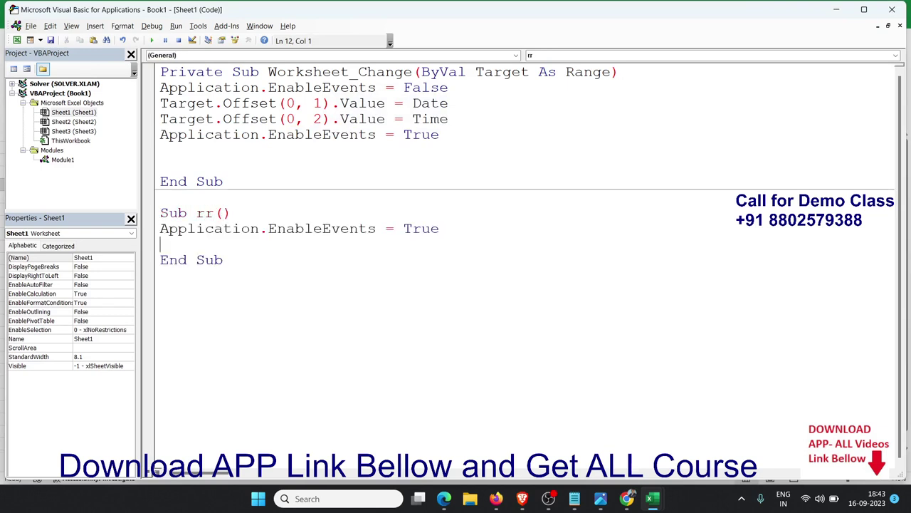
pyautogui.click(224, 228)
pyautogui.click(152, 41)
pyautogui.hotkey('alt', 'F11')
# Enter OM in A3, Inder in A4 and Kavita in A5
pyautogui.press('Up')
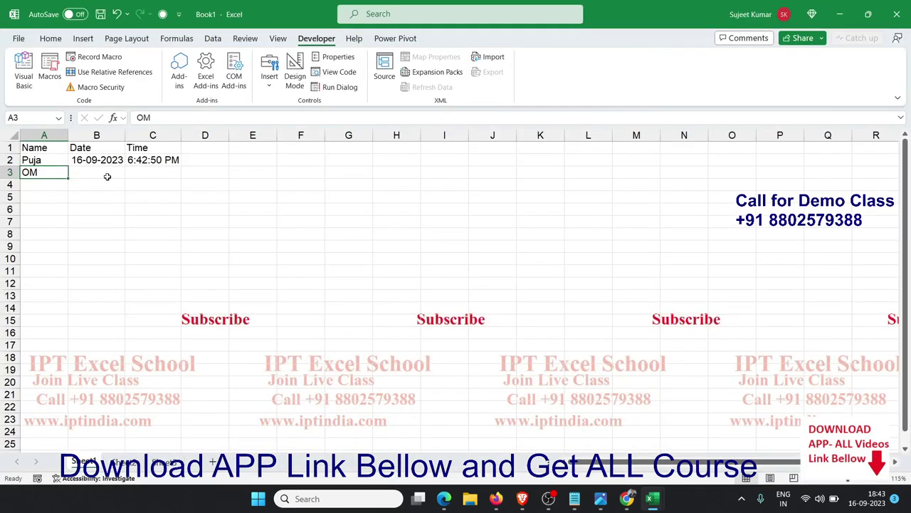
pyautogui.write('OM')
pyautogui.press('Return')
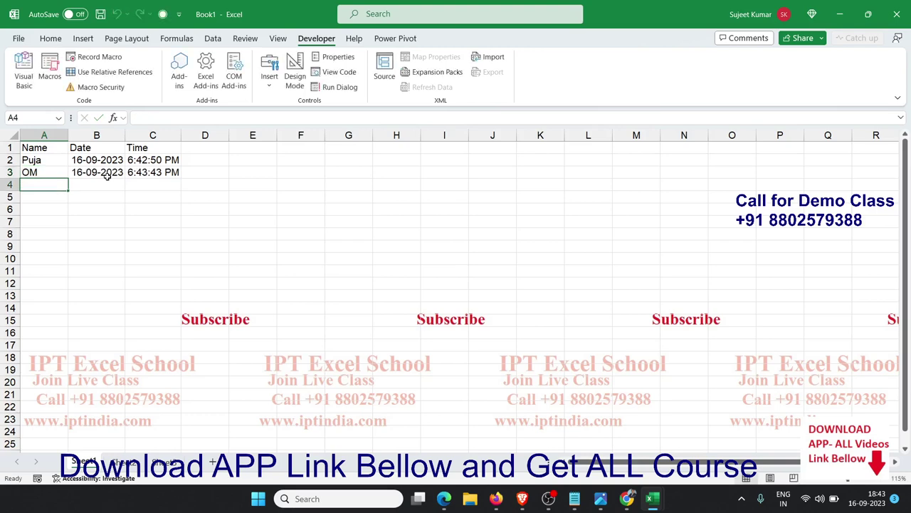
pyautogui.write('Inder')
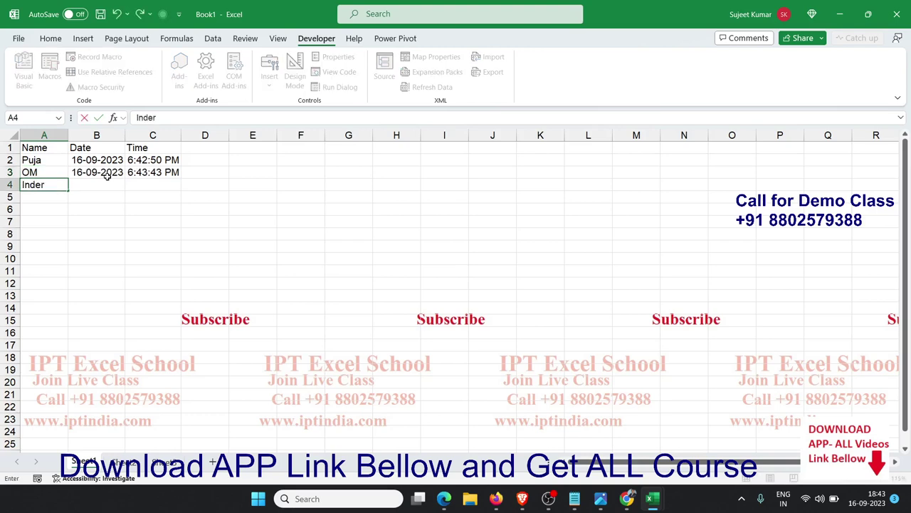
pyautogui.press('Return')
pyautogui.write('Ka')
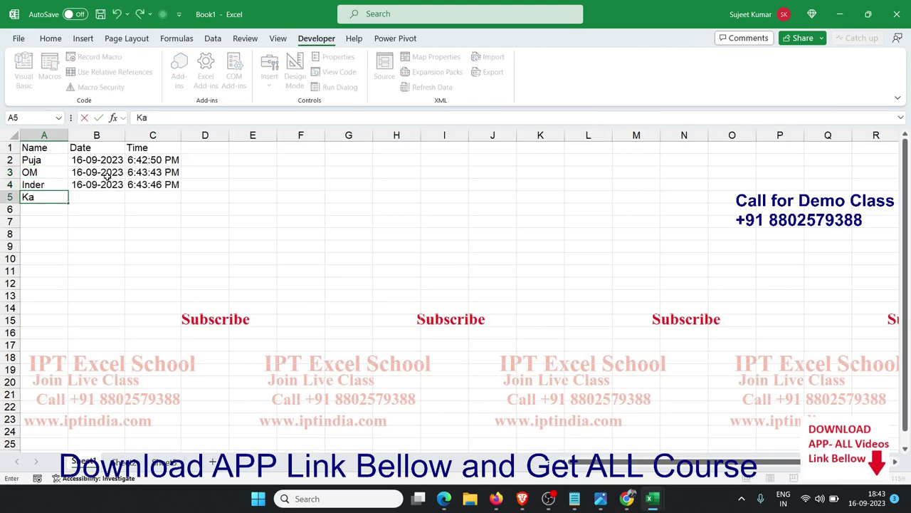
pyautogui.write('vita')
pyautogui.press('Return')
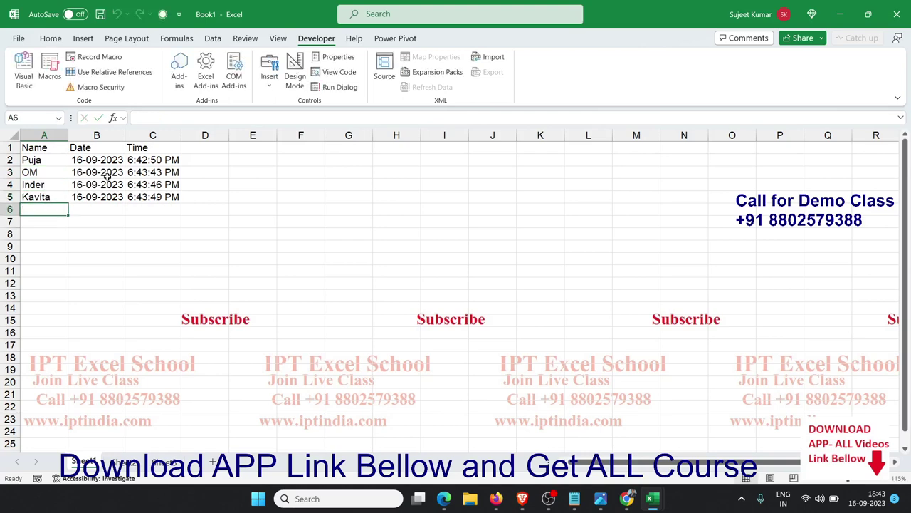
pyautogui.hotkey('alt', 'F11')
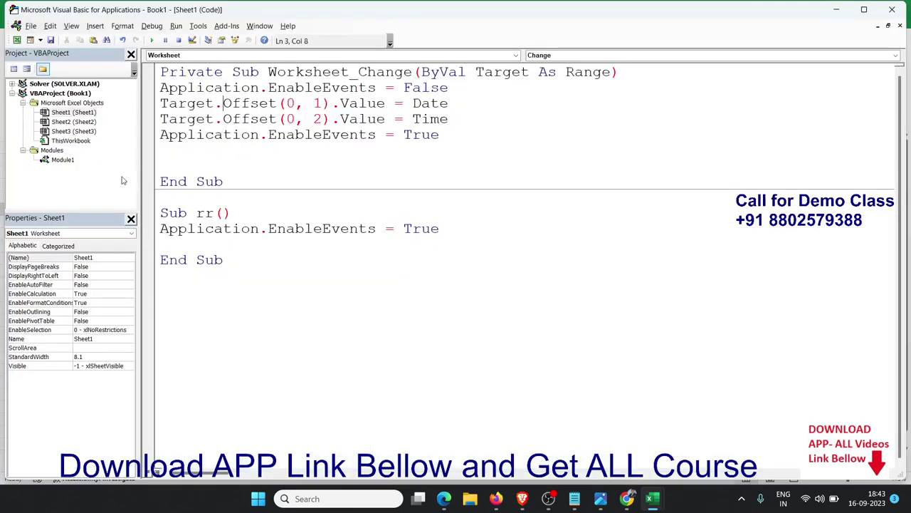
pyautogui.moveTo(253, 150)
pyautogui.mouseDown()
pyautogui.moveTo(195, 134)
pyautogui.moveTo(161, 103)
pyautogui.moveTo(161, 87)
pyautogui.mouseUp()
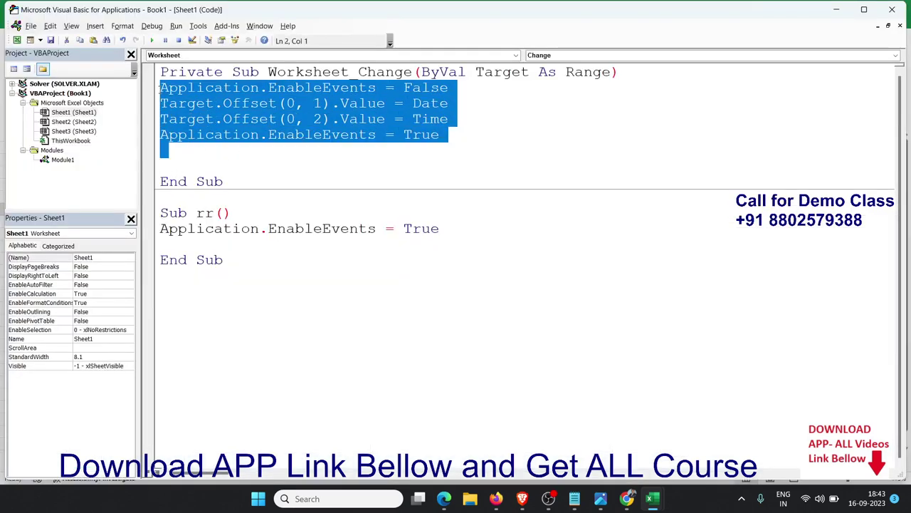